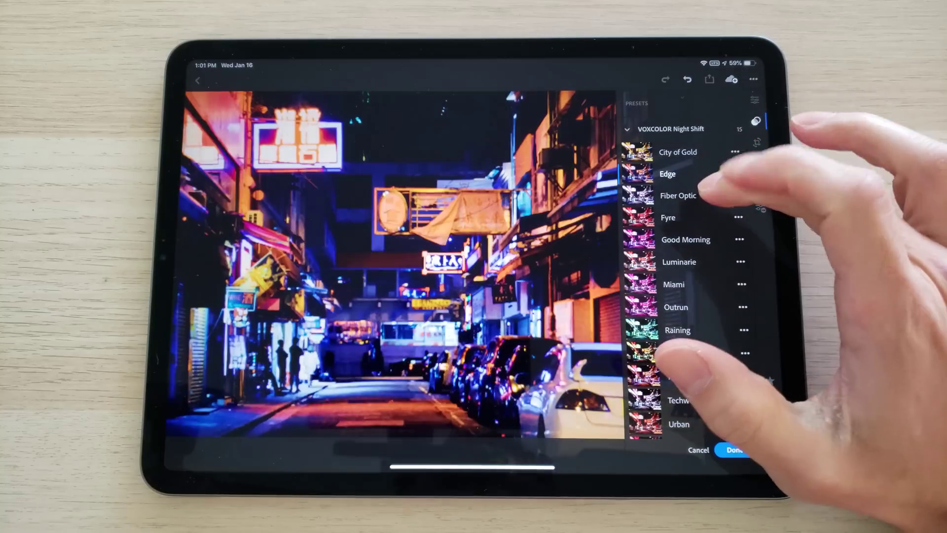
- Preview the Fiber Optic and Fyre presets, then apply the Good Morning preset
{"action": "left_click", "coordinate": [690, 195]}
{"action": "left_click", "coordinate": [690, 218]}
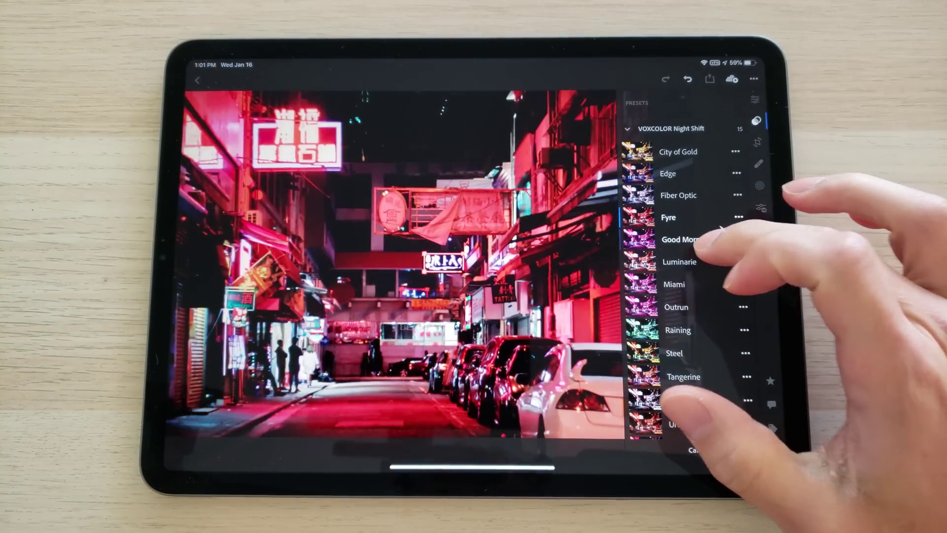
{"action": "left_click", "coordinate": [683, 239]}
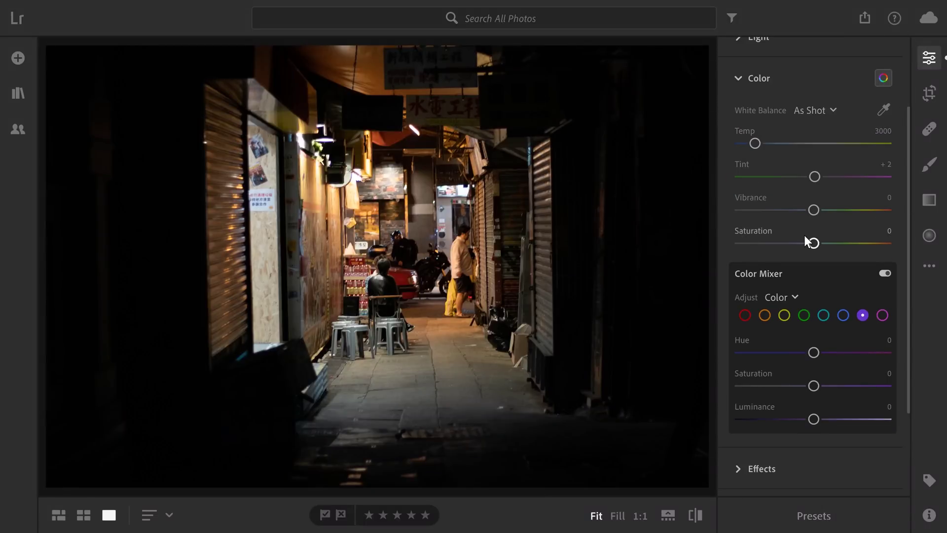
{"action": "scroll", "coordinate": [804, 242], "scroll_direction": "down", "scroll_amount": 4}
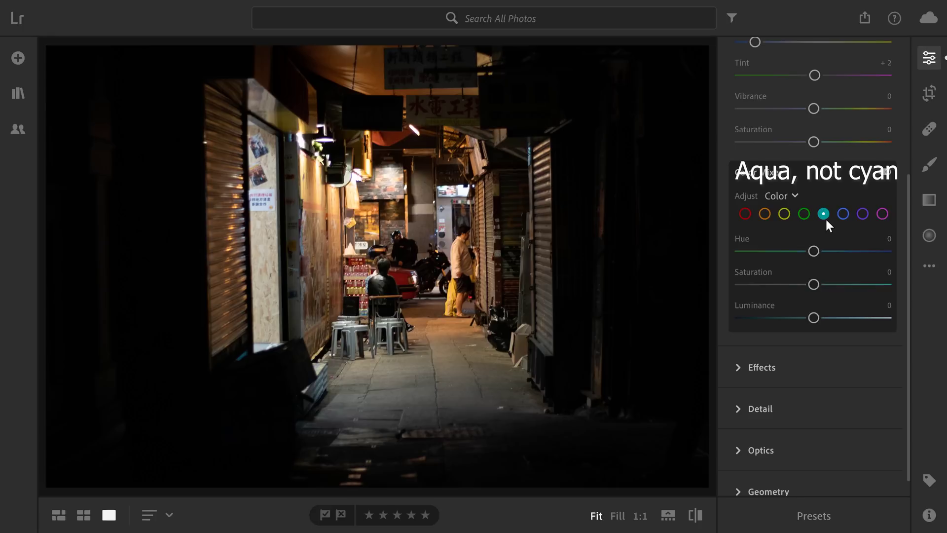
- In the Color Mixer, shift the blue hue to -17
{"action": "left_click", "coordinate": [843, 214]}
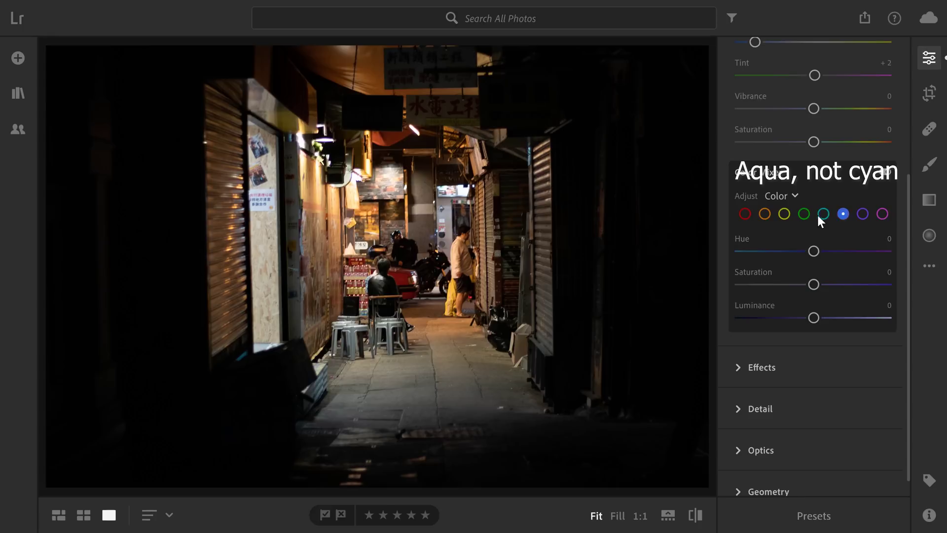
{"action": "left_click", "coordinate": [804, 214]}
{"action": "left_click", "coordinate": [843, 213]}
{"action": "left_click", "coordinate": [804, 214]}
{"action": "left_click", "coordinate": [841, 213]}
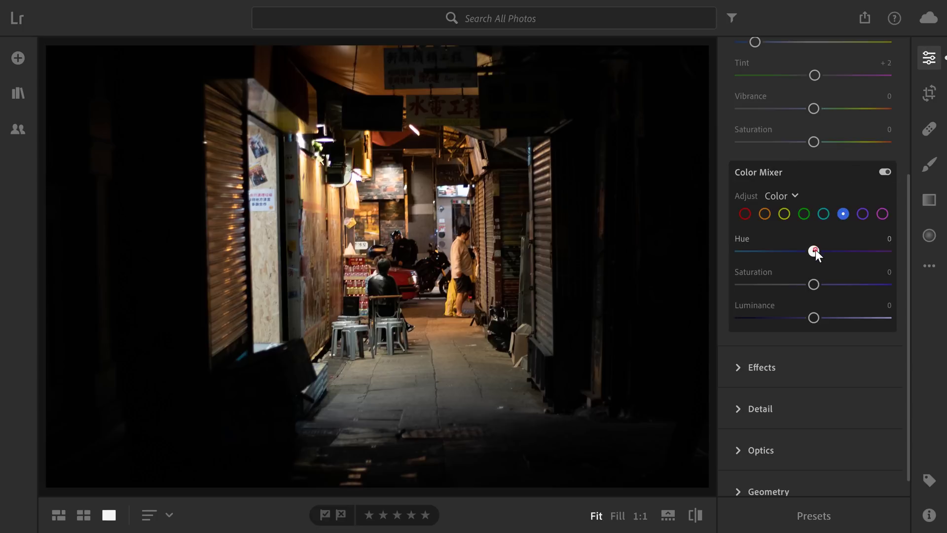
{"action": "left_click_drag", "start_coordinate": [815, 250], "coordinate": [740, 251]}
- Push the green and yellow hues to +100
{"action": "left_click", "coordinate": [803, 214]}
{"action": "left_click_drag", "start_coordinate": [813, 251], "coordinate": [888, 250]}
{"action": "left_click", "coordinate": [784, 213]}
{"action": "left_click_drag", "start_coordinate": [813, 251], "coordinate": [892, 251]}
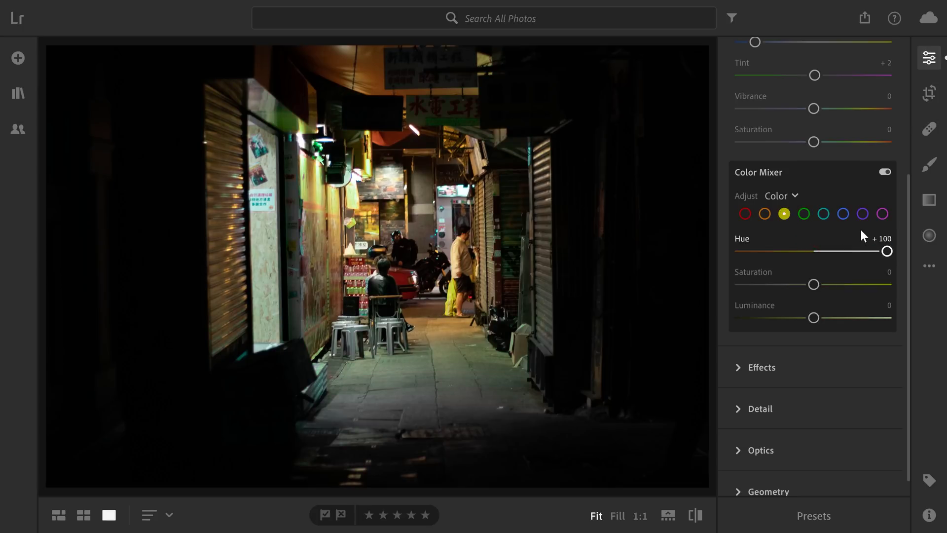
- Shift the purple hue to +64 and the red and orange hues to -100
{"action": "left_click", "coordinate": [882, 214]}
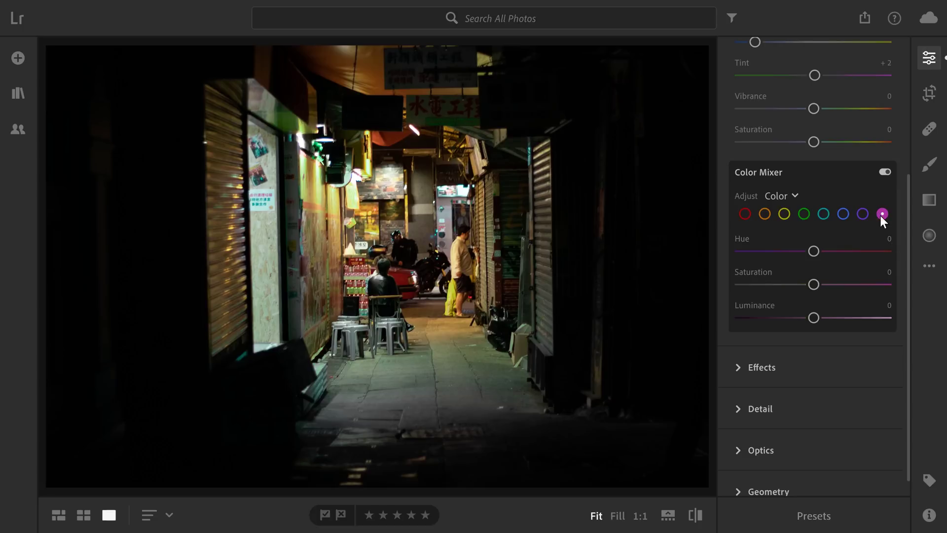
{"action": "left_click", "coordinate": [863, 213]}
{"action": "left_click_drag", "start_coordinate": [813, 251], "coordinate": [868, 253]}
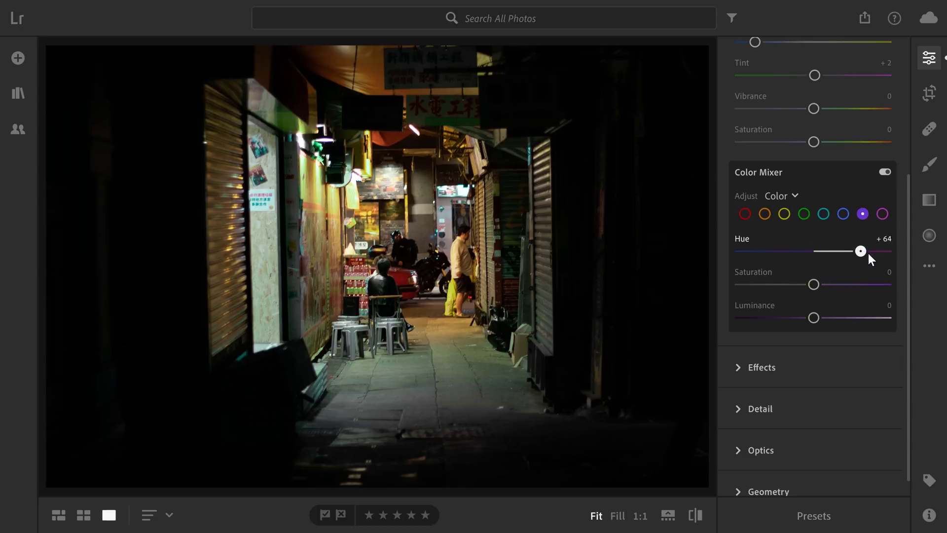
{"action": "left_click", "coordinate": [745, 214]}
{"action": "left_click_drag", "start_coordinate": [814, 251], "coordinate": [739, 252]}
{"action": "left_click", "coordinate": [765, 214]}
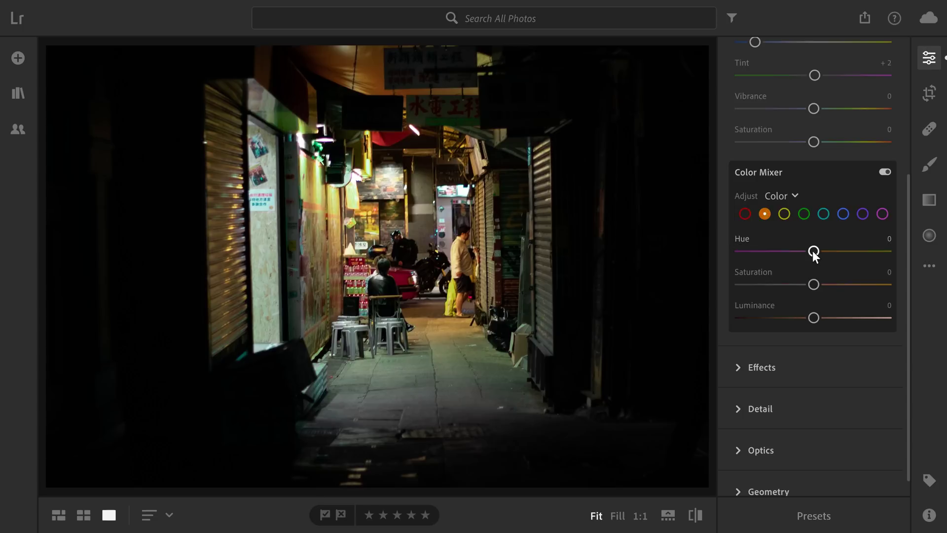
{"action": "left_click_drag", "start_coordinate": [813, 251], "coordinate": [715, 254]}
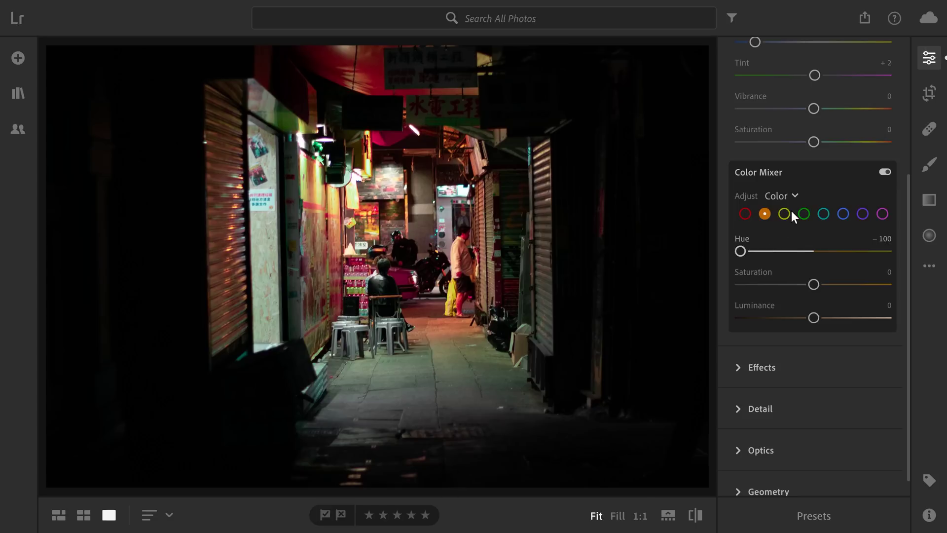
- Set the white balance to Temp 3891 and Tint +3
{"action": "scroll", "coordinate": [828, 185], "scroll_direction": "up", "scroll_amount": 4}
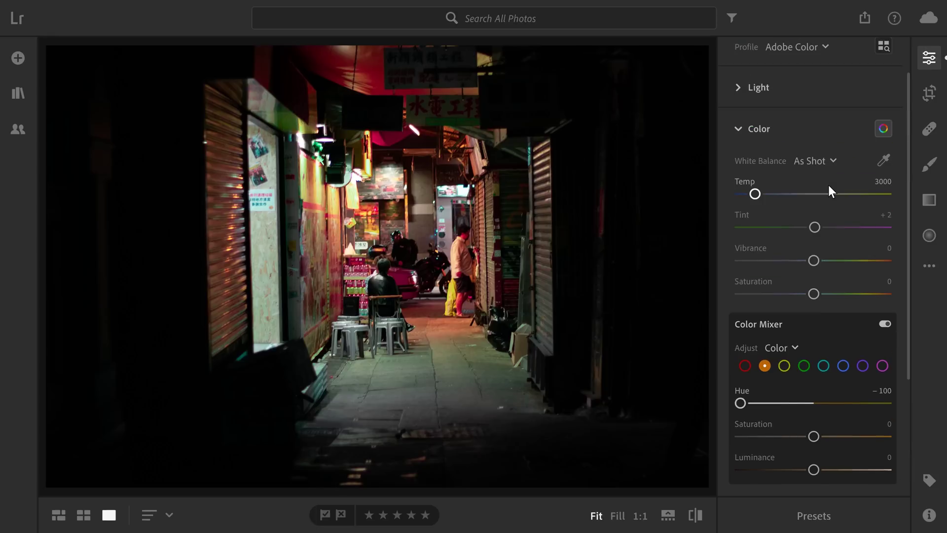
{"action": "mouse_move", "coordinate": [758, 194]}
{"action": "left_mouse_down"}
{"action": "mouse_move", "coordinate": [808, 194]}
{"action": "mouse_move", "coordinate": [735, 193]}
{"action": "mouse_move", "coordinate": [774, 194]}
{"action": "mouse_move", "coordinate": [763, 194]}
{"action": "left_mouse_up"}
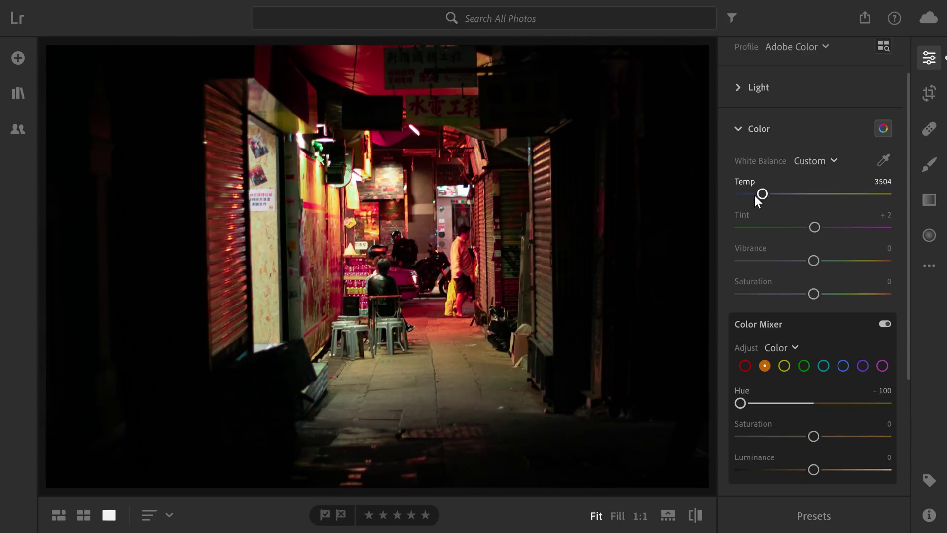
{"action": "left_click_drag", "start_coordinate": [815, 227], "coordinate": [858, 229]}
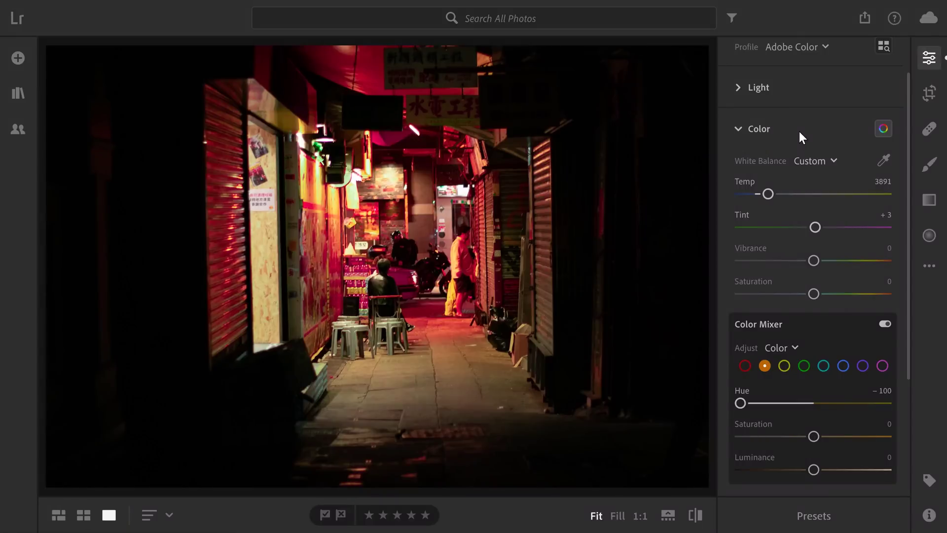
- Collapse Color, expand Light and open the Tone Curve
{"action": "left_click", "coordinate": [738, 129]}
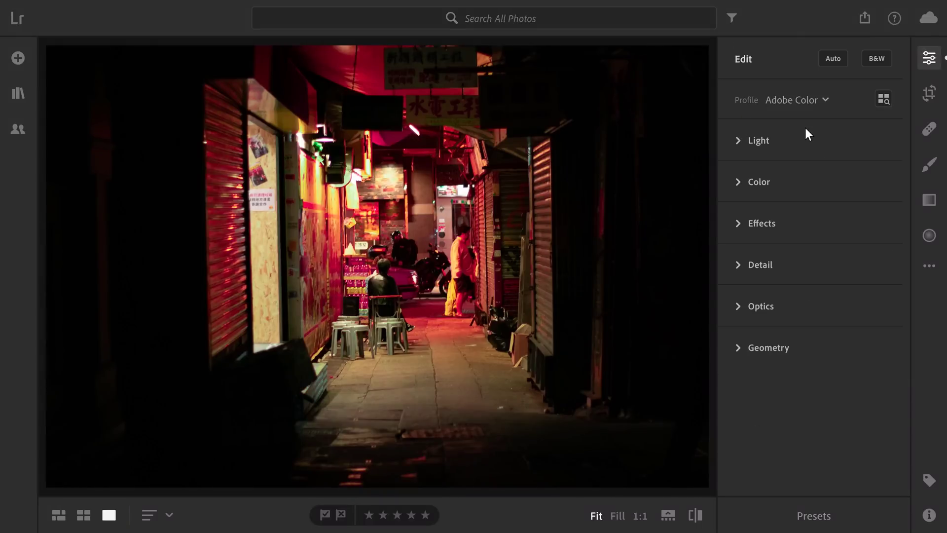
{"action": "left_click", "coordinate": [758, 140]}
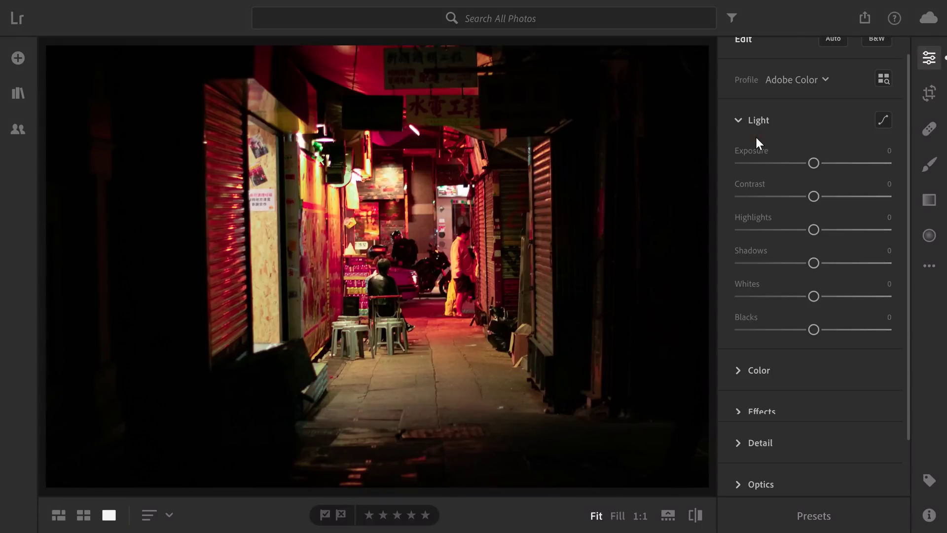
{"action": "left_click", "coordinate": [883, 120]}
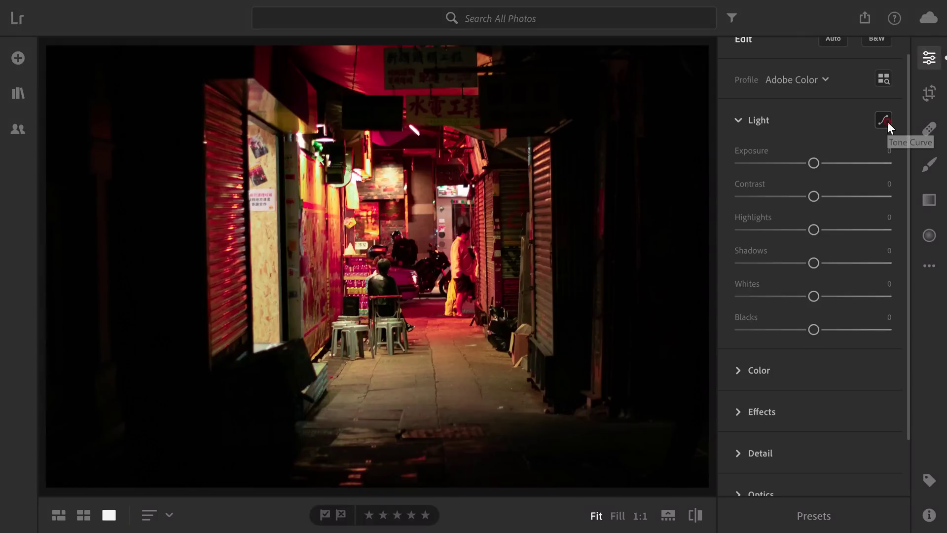
{"action": "scroll", "coordinate": [816, 196], "scroll_direction": "down", "scroll_amount": 3}
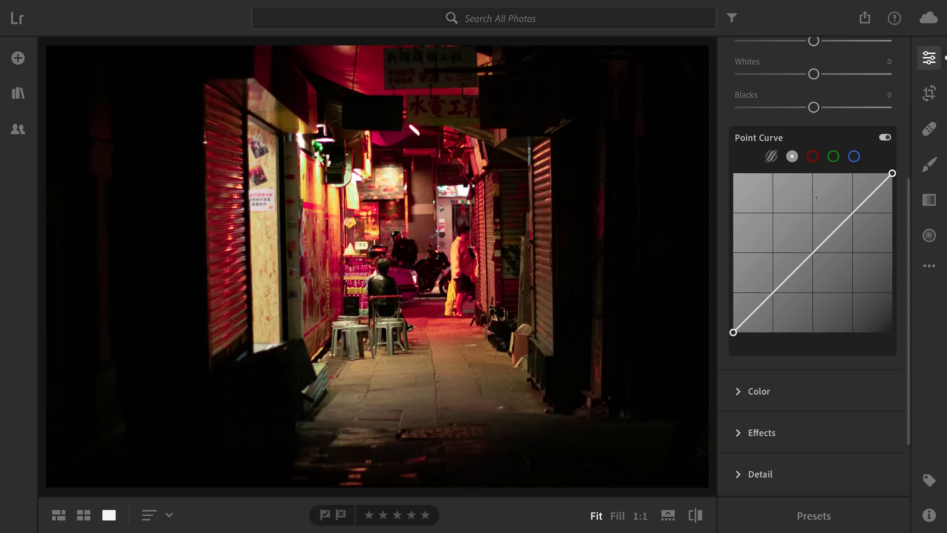
- Check the red, green and blue channel curves, ending on the combined RGB curve
{"action": "left_click", "coordinate": [814, 156]}
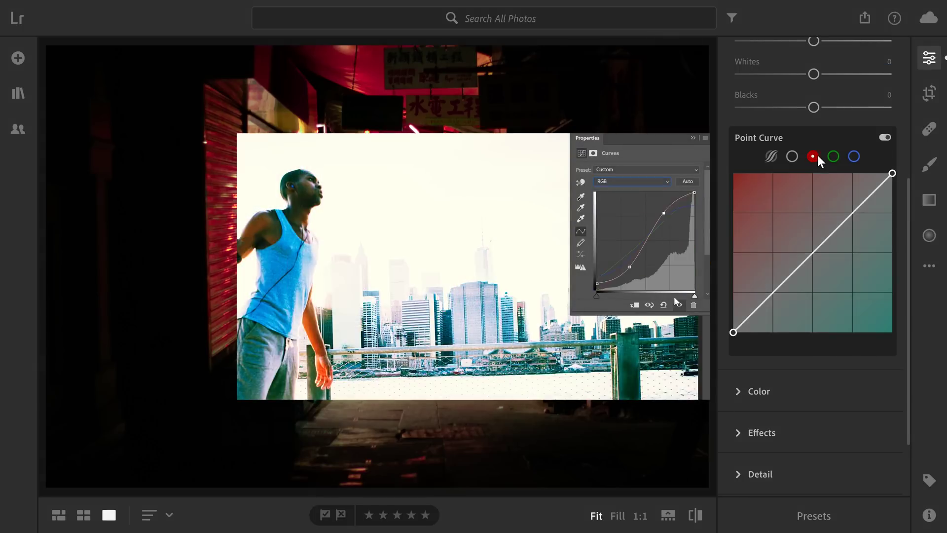
{"action": "left_click", "coordinate": [833, 157]}
{"action": "left_click", "coordinate": [852, 155]}
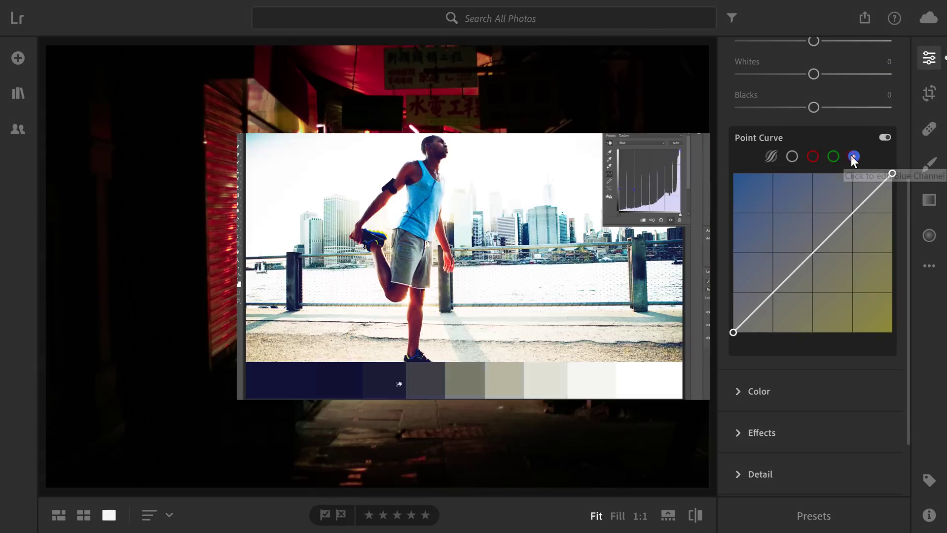
{"action": "left_click", "coordinate": [794, 156]}
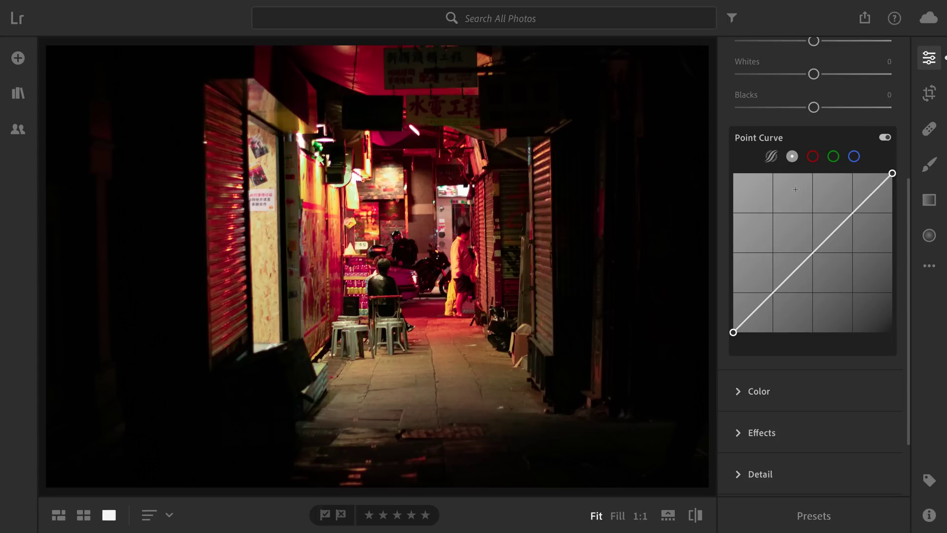
- Lower the green curve's white point to 63.1 for magenta highlights, then compare the channel curves
{"action": "left_click", "coordinate": [833, 157]}
{"action": "left_click_drag", "start_coordinate": [893, 173], "coordinate": [919, 227]}
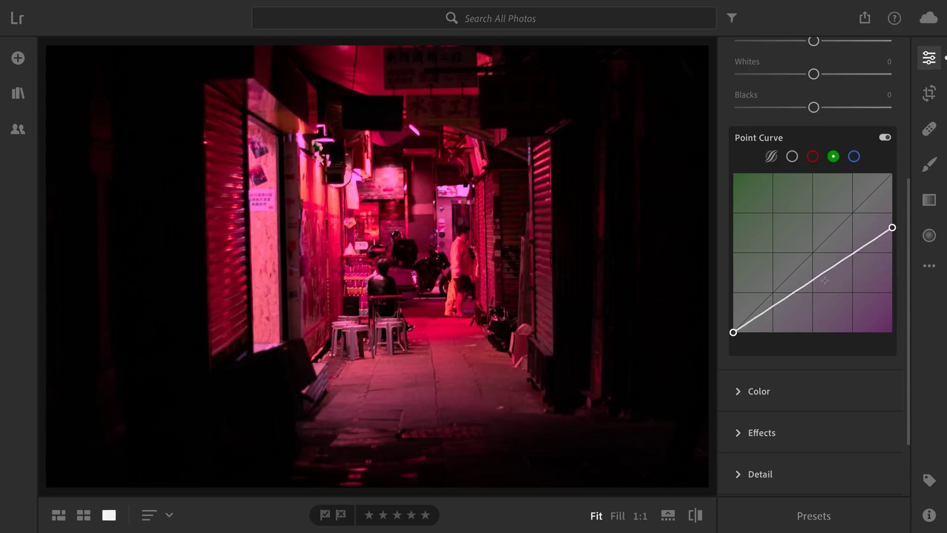
{"action": "left_click", "coordinate": [814, 155]}
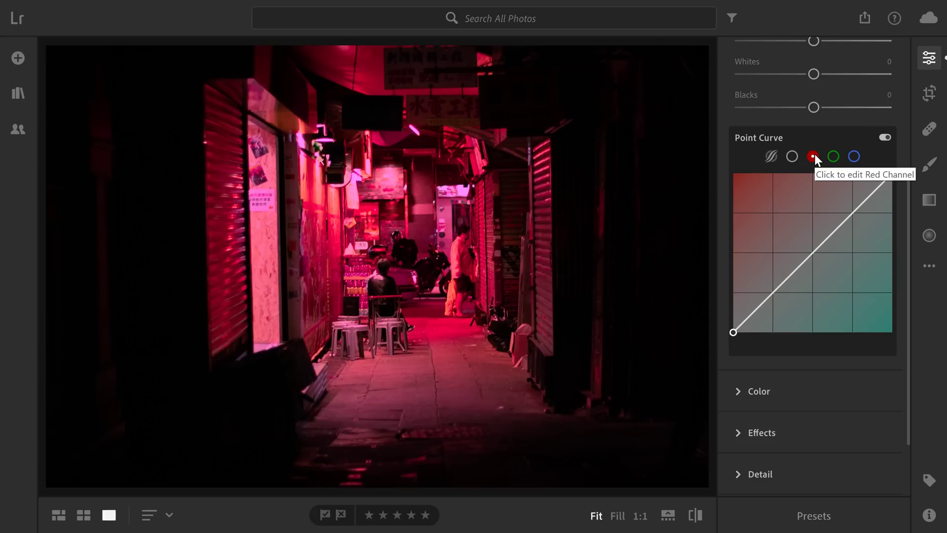
{"action": "left_click", "coordinate": [833, 156]}
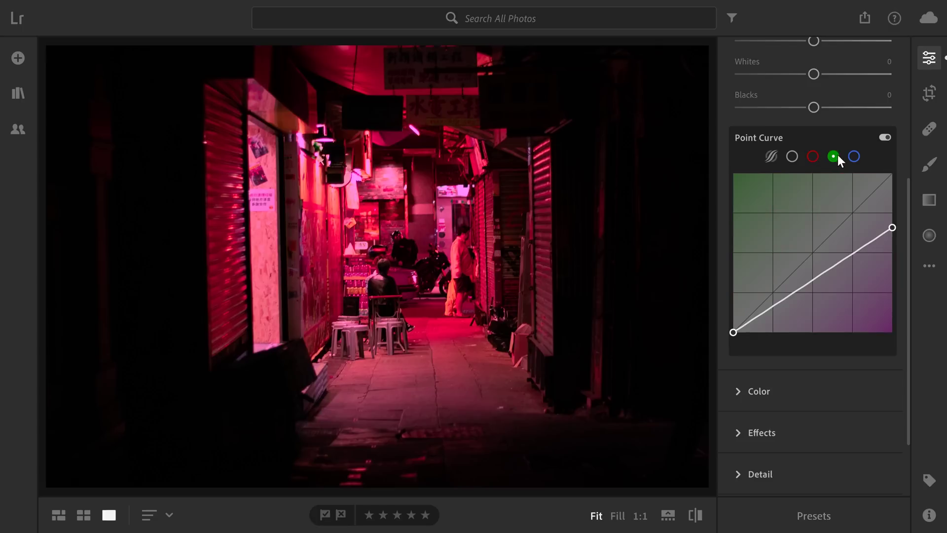
{"action": "left_click", "coordinate": [852, 157]}
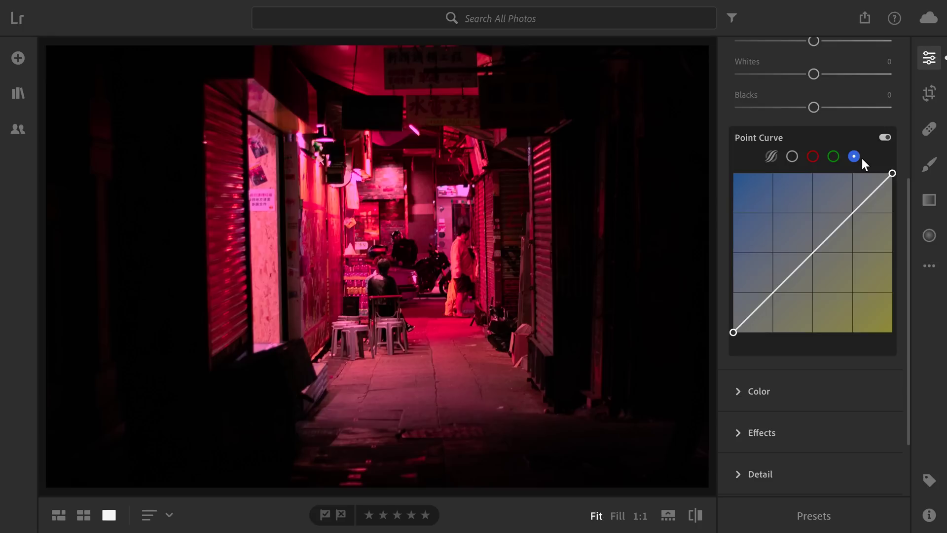
{"action": "left_click", "coordinate": [815, 156]}
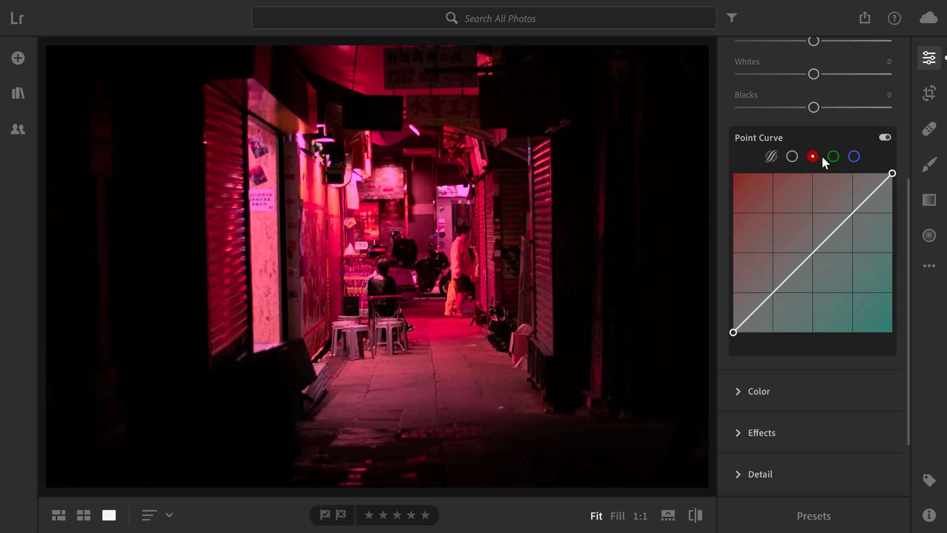
{"action": "left_click", "coordinate": [834, 157]}
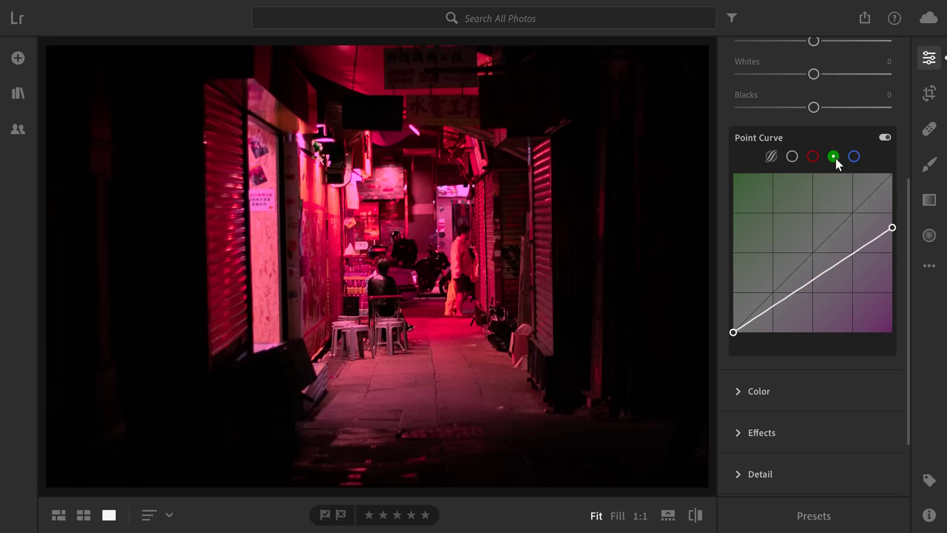
- Lift the blue and red curves' shadow points to tint dark areas purple-magenta
{"action": "left_click", "coordinate": [855, 156]}
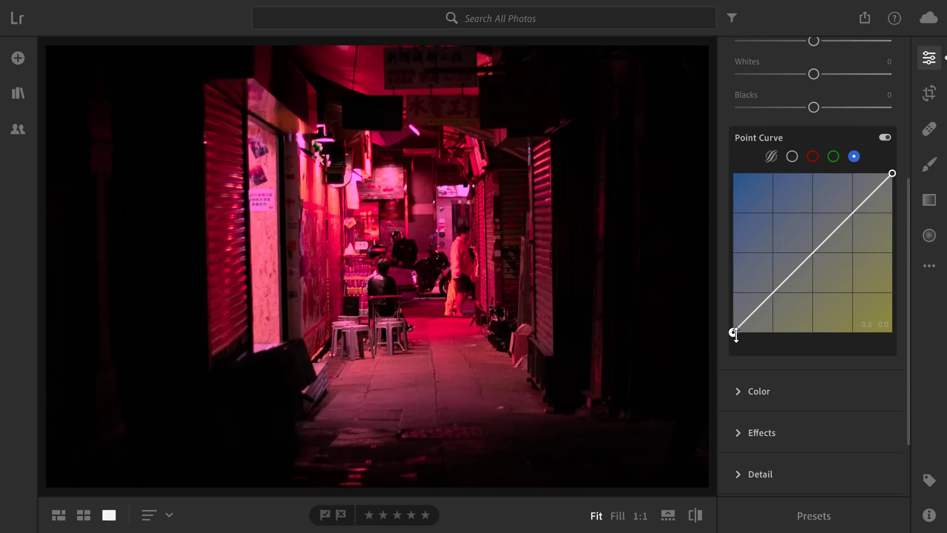
{"action": "left_click_drag", "start_coordinate": [733, 332], "coordinate": [727, 311]}
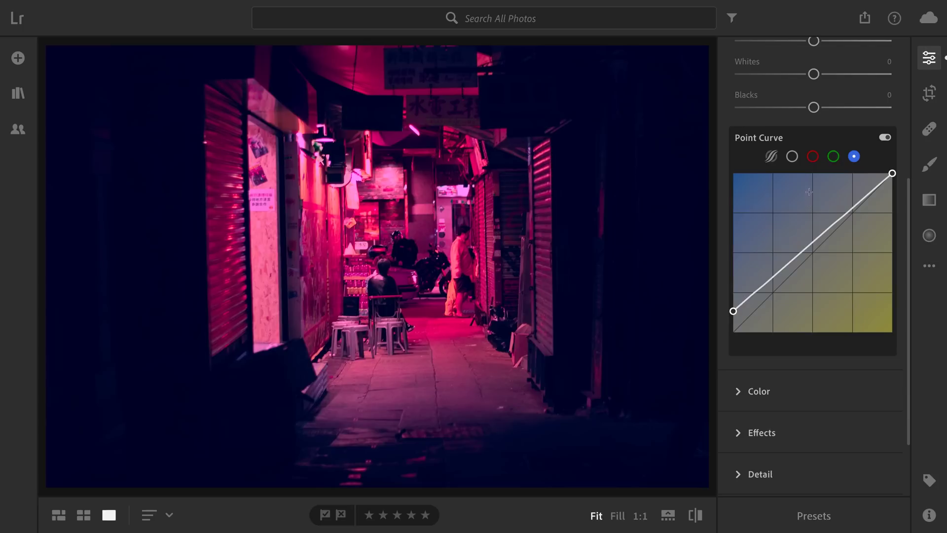
{"action": "left_click", "coordinate": [814, 157]}
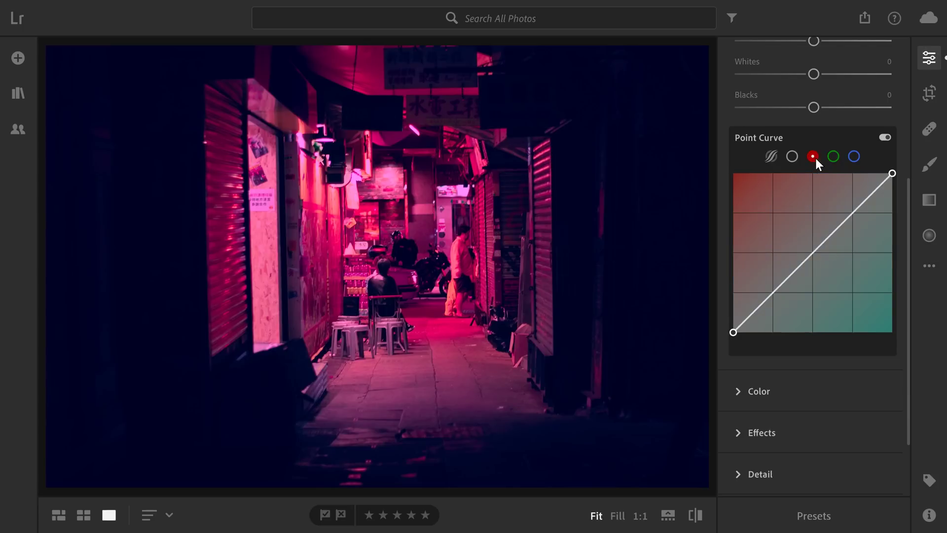
{"action": "left_click_drag", "start_coordinate": [733, 332], "coordinate": [725, 318]}
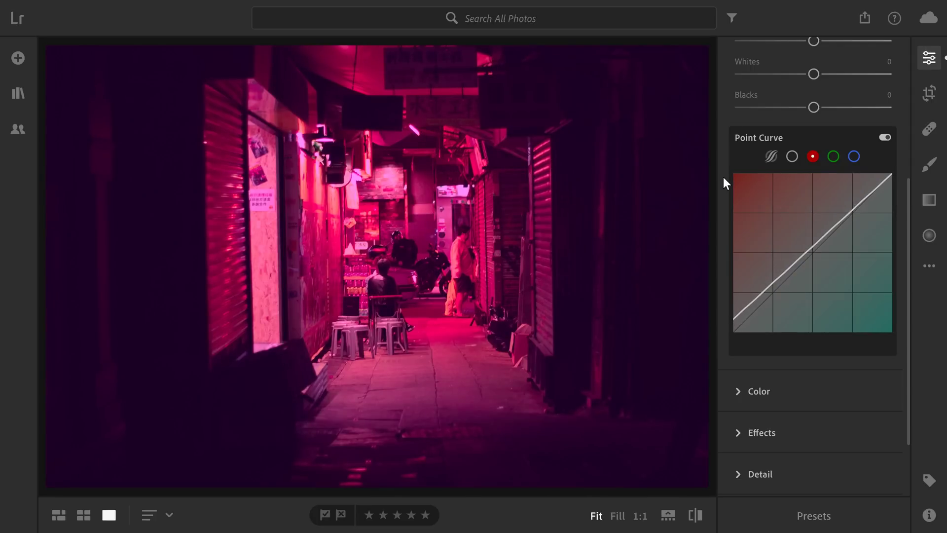
- Try pulling the green highlights to 82 and the red highlights far down, adjusting shadow points
{"action": "left_click", "coordinate": [833, 156]}
{"action": "left_click_drag", "start_coordinate": [892, 174], "coordinate": [904, 205]}
{"action": "left_click", "coordinate": [854, 157]}
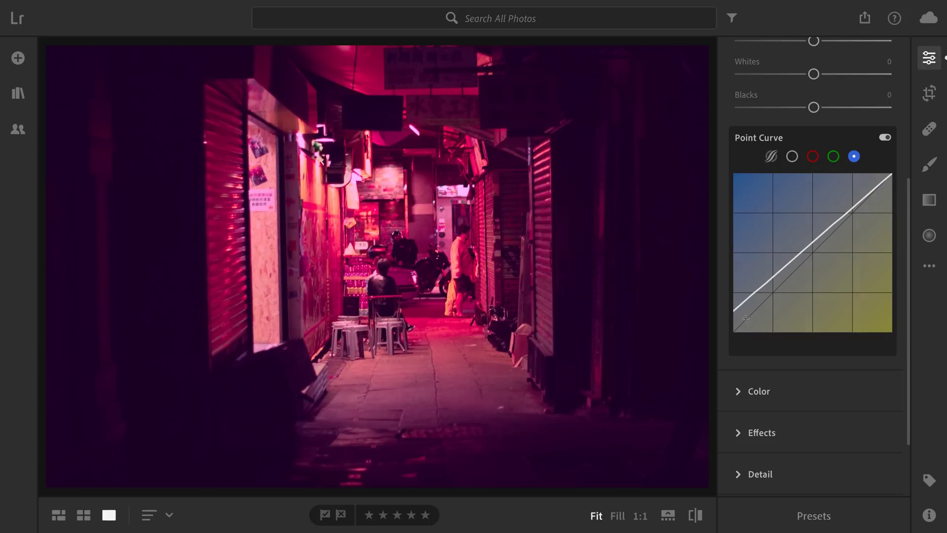
{"action": "left_click_drag", "start_coordinate": [734, 311], "coordinate": [733, 325]}
{"action": "left_click", "coordinate": [813, 156]}
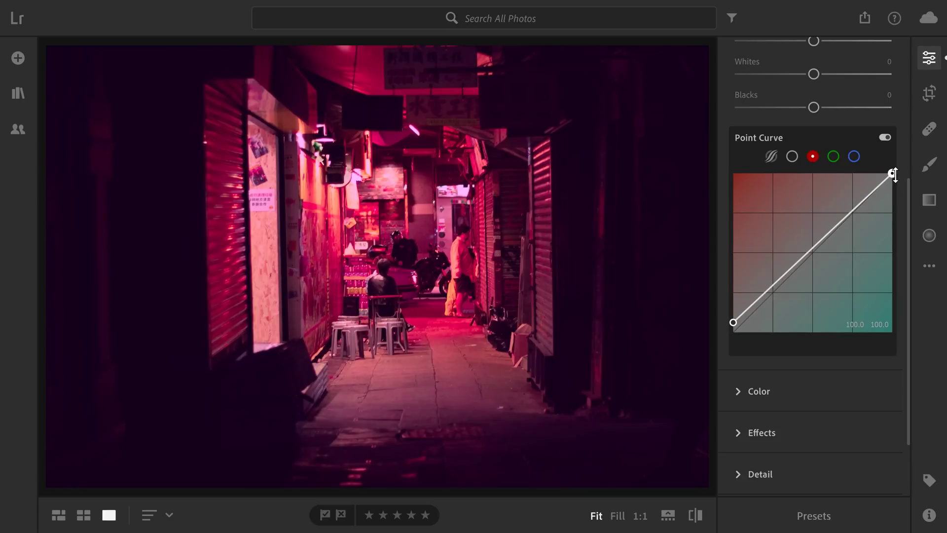
{"action": "left_click_drag", "start_coordinate": [892, 173], "coordinate": [892, 281]}
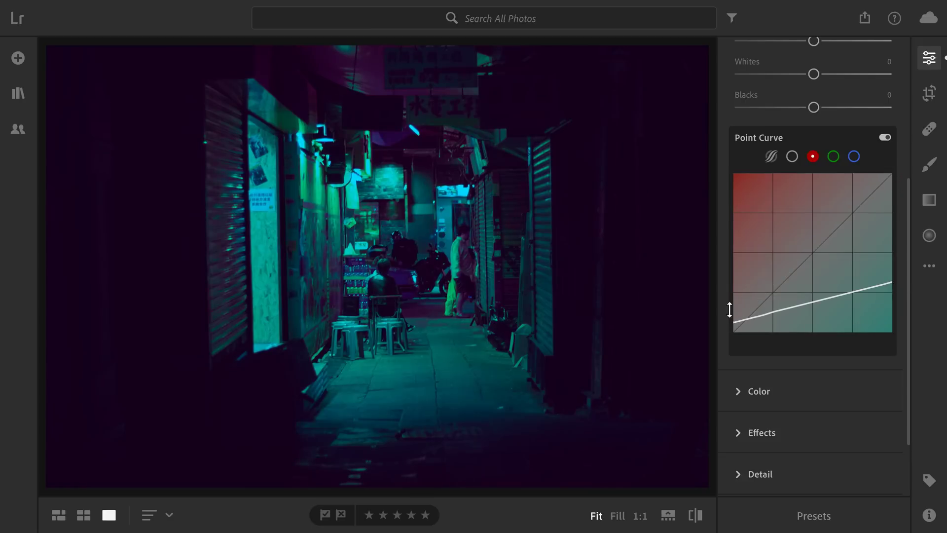
{"action": "mouse_move", "coordinate": [733, 321]}
{"action": "left_mouse_down"}
{"action": "mouse_move", "coordinate": [731, 268]}
{"action": "mouse_move", "coordinate": [730, 323]}
{"action": "left_mouse_up"}
- Raise the blue shadow point again and undo the green and red curve changes
{"action": "left_click", "coordinate": [833, 156]}
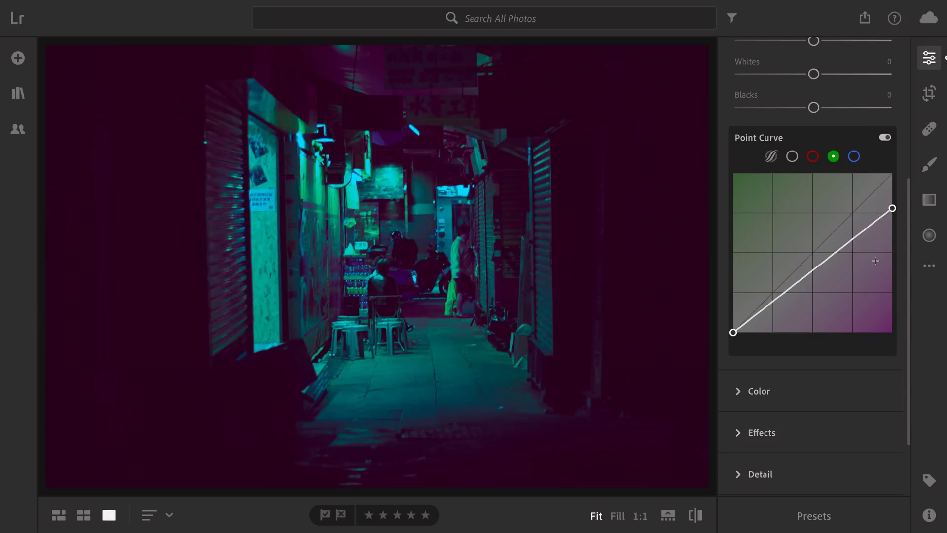
{"action": "left_click", "coordinate": [854, 156]}
{"action": "left_click_drag", "start_coordinate": [733, 332], "coordinate": [729, 302]}
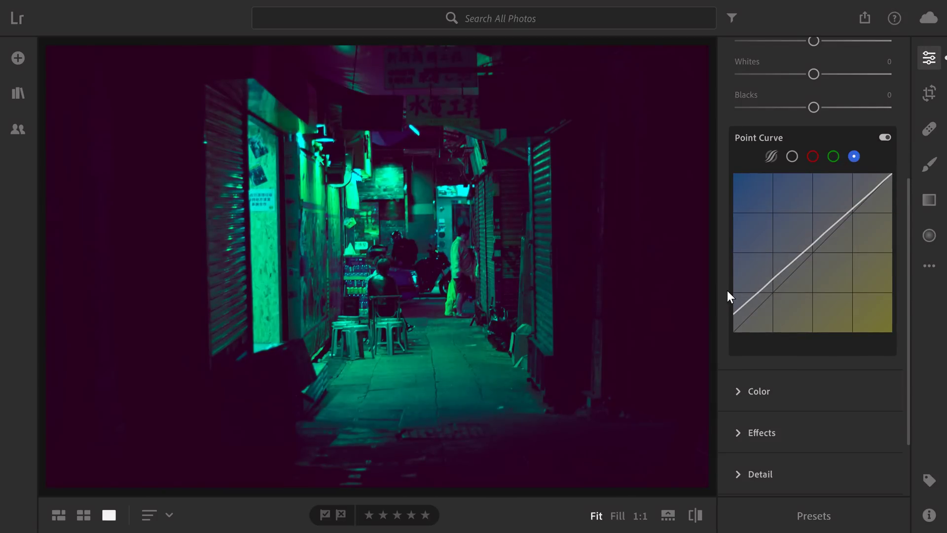
{"action": "key", "text": "ctrl+z"}
{"action": "key", "text": "ctrl+z"}
{"action": "key", "text": "ctrl+z"}
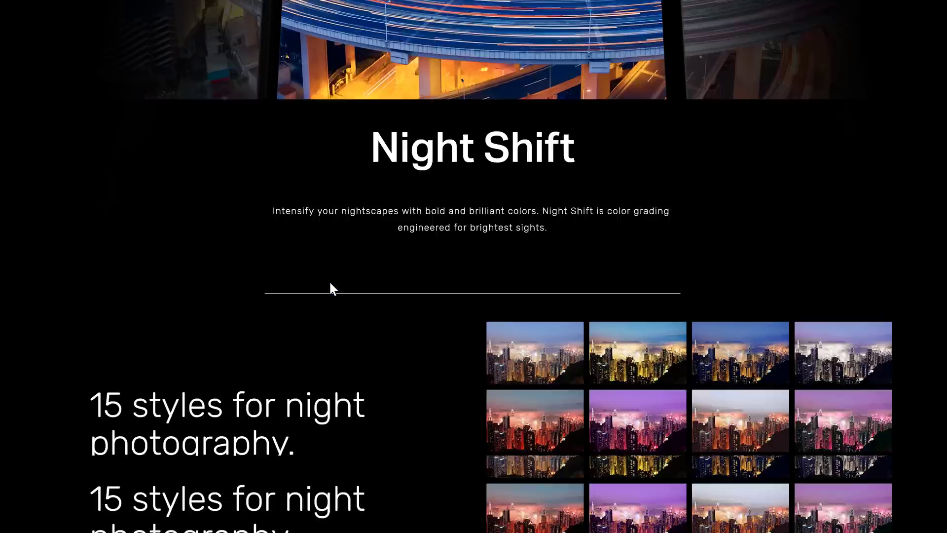
- Scroll the Night Shift page down to the '15 Lightroom Presets & LUTs' section
{"action": "scroll", "coordinate": [331, 285], "scroll_direction": "down", "scroll_amount": 20}
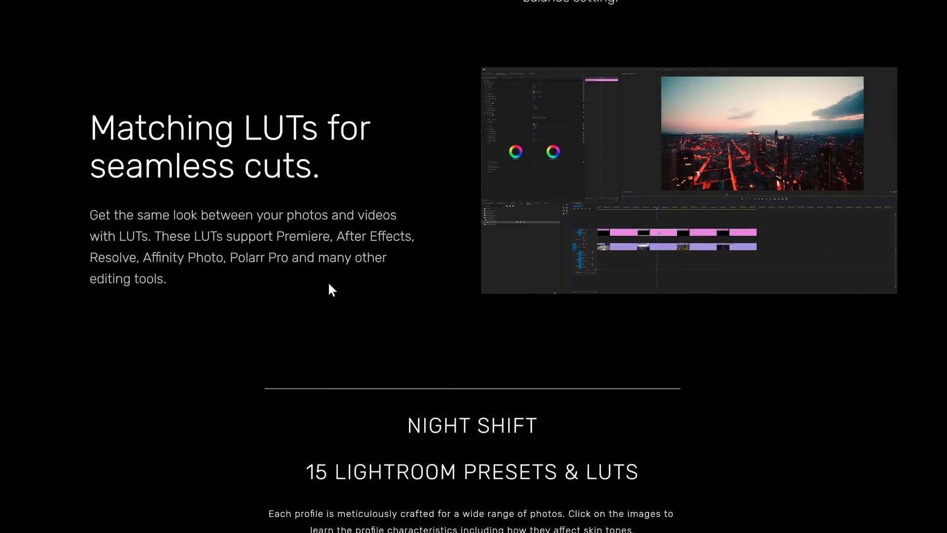
{"action": "scroll", "coordinate": [328, 292], "scroll_direction": "down", "scroll_amount": 12}
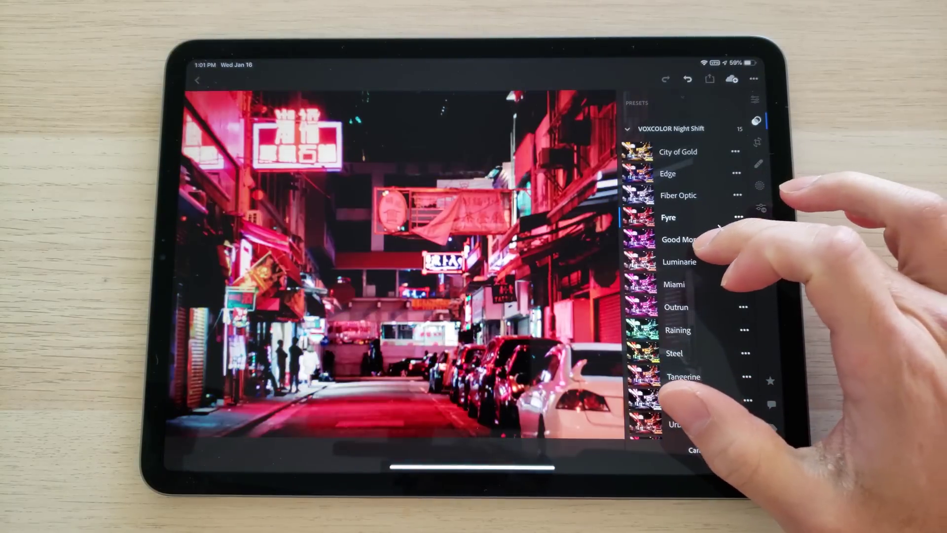
- Preview the Good Morning, Luminarie, Miami, Outrun and Raining presets
{"action": "left_click", "coordinate": [690, 240]}
{"action": "left_click", "coordinate": [685, 261]}
{"action": "left_click", "coordinate": [693, 284]}
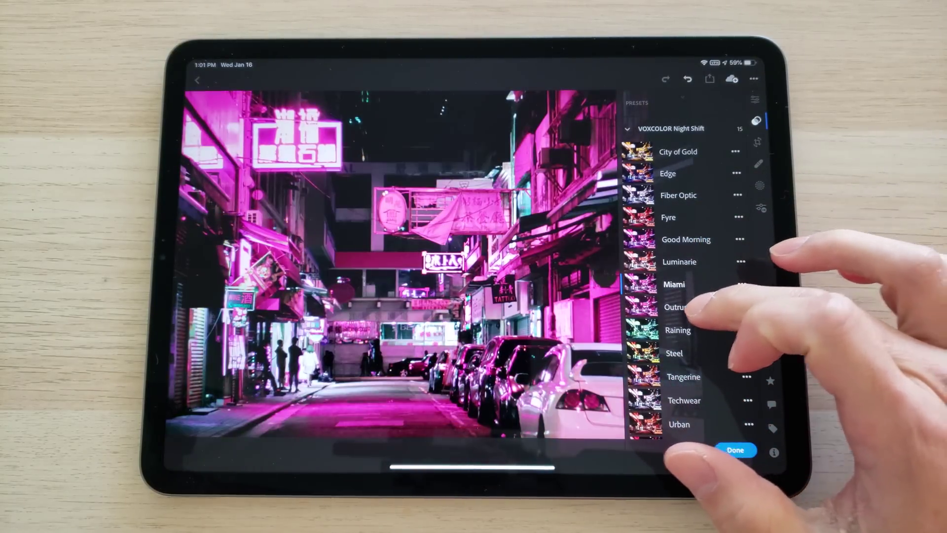
{"action": "left_click", "coordinate": [696, 307]}
{"action": "left_click", "coordinate": [695, 330]}
- Try Steel, Tangerine and Techwear, then set the City of Gold profile amount to 146
{"action": "left_click", "coordinate": [693, 352]}
{"action": "left_click", "coordinate": [681, 377]}
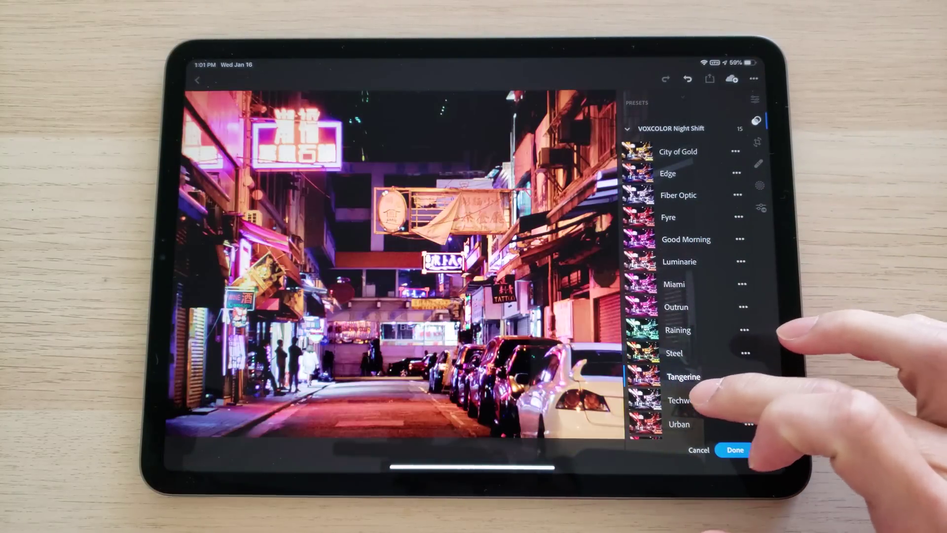
{"action": "left_click", "coordinate": [684, 400]}
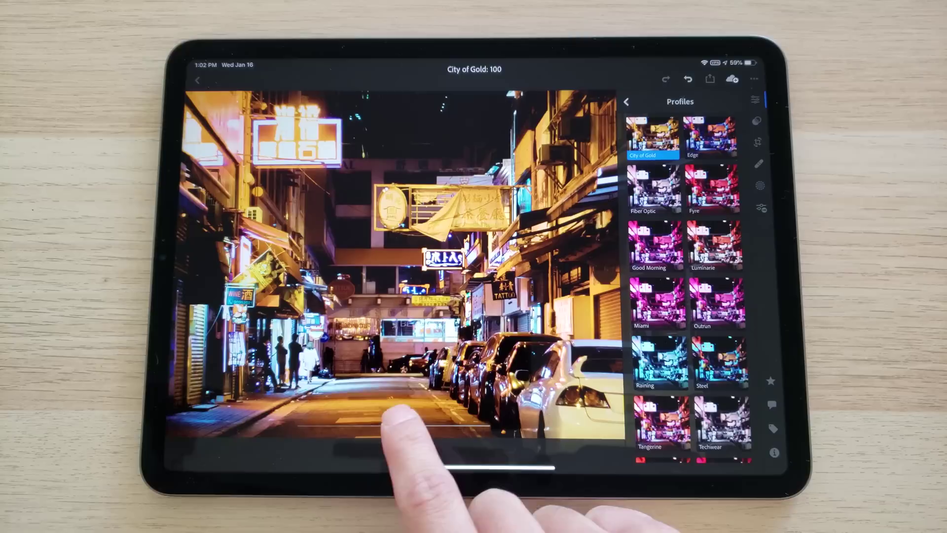
{"action": "left_click_drag", "start_coordinate": [402, 424], "coordinate": [443, 424]}
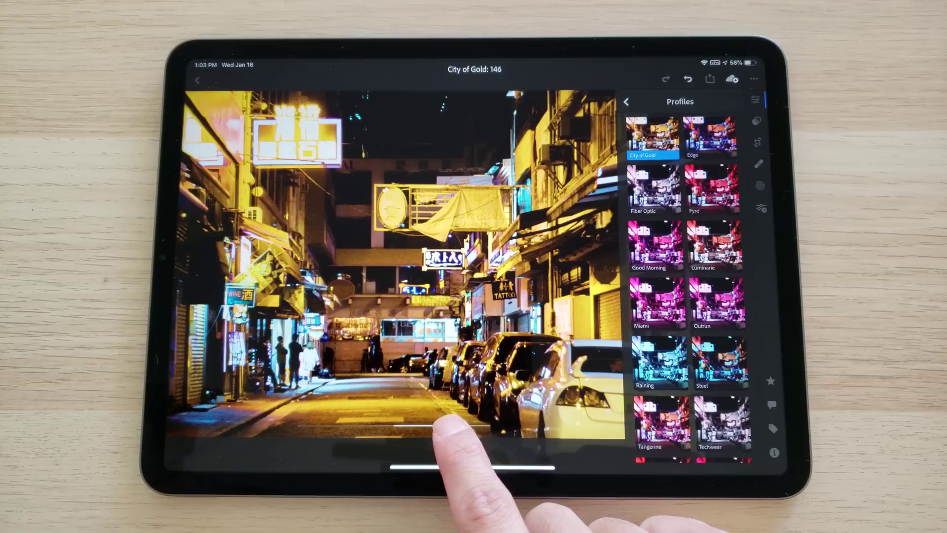